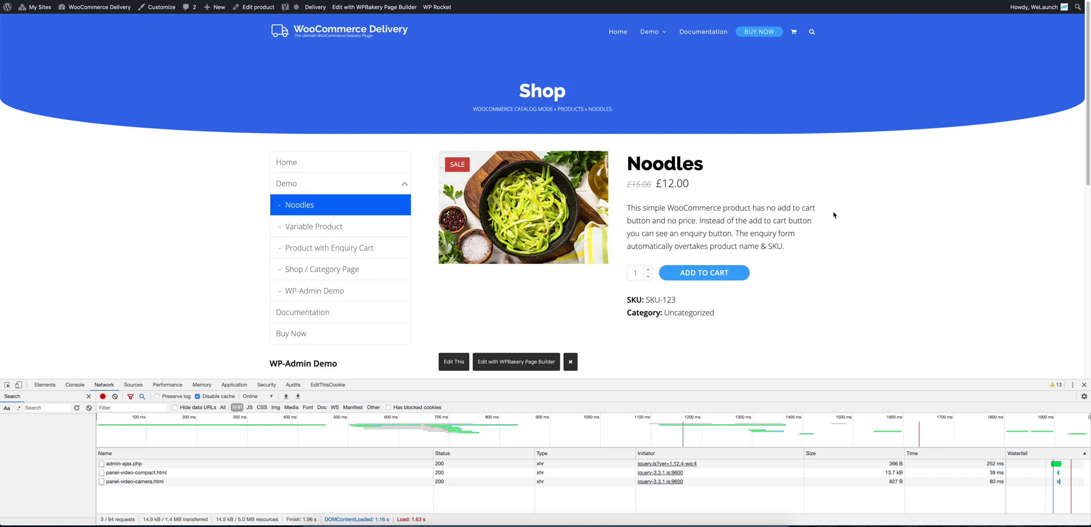
# Step: Try adding Noodles to the cart and highlight the store-closed, return-at-18:00 notice
pyautogui.click(718, 272)
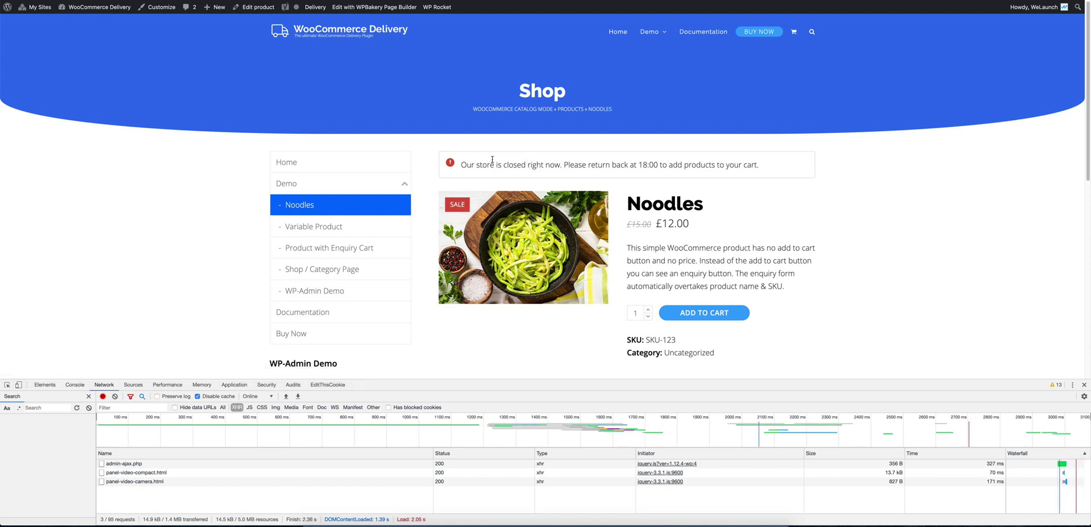
pyautogui.moveTo(503, 165); pyautogui.dragTo(476, 165)
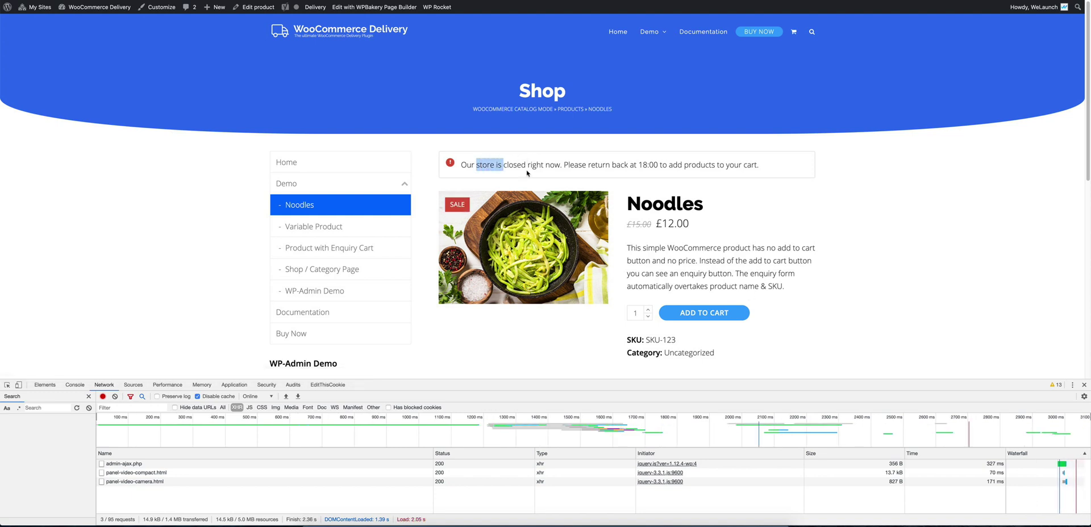
pyautogui.click(566, 165)
pyautogui.moveTo(564, 165); pyautogui.dragTo(725, 163)
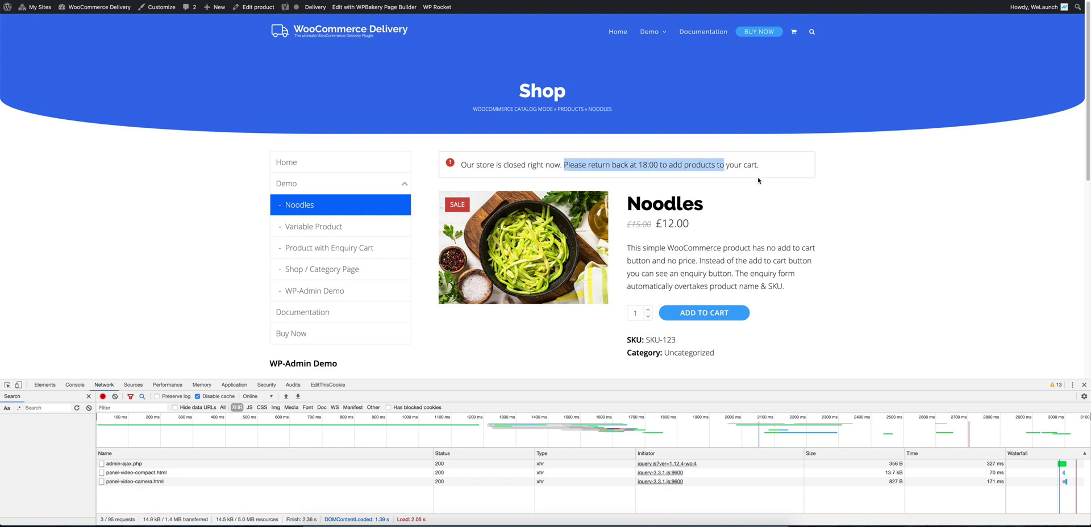
pyautogui.click(763, 196)
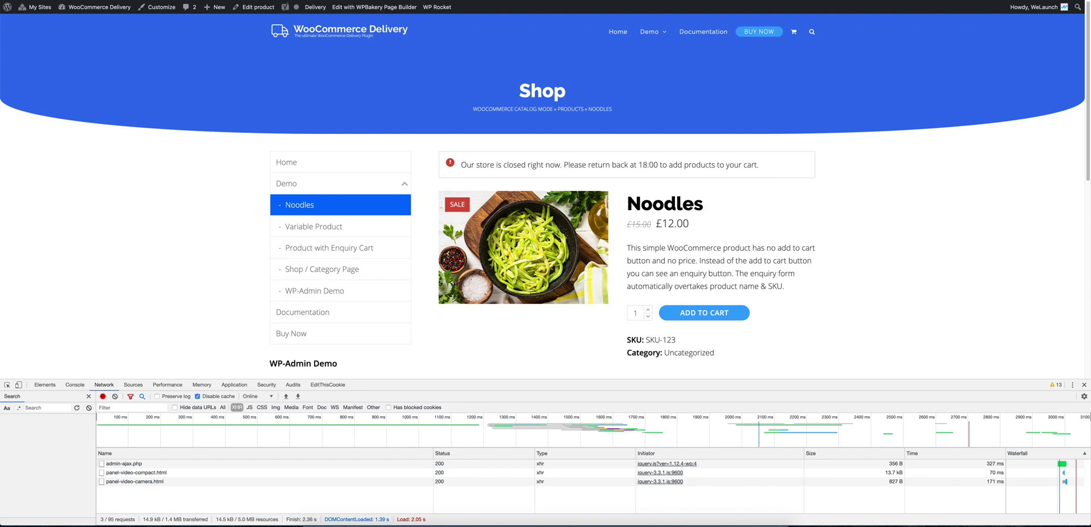
# Step: Add Noodles to the cart, close DevTools, and proceed to checkout with the £10.00 fee
pyautogui.click(717, 312)
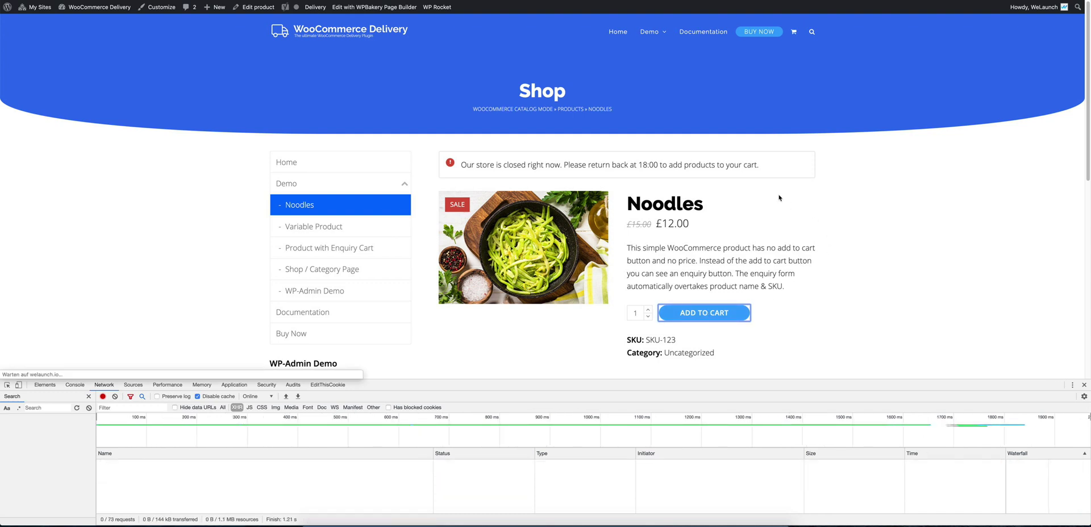
pyautogui.click(1084, 386)
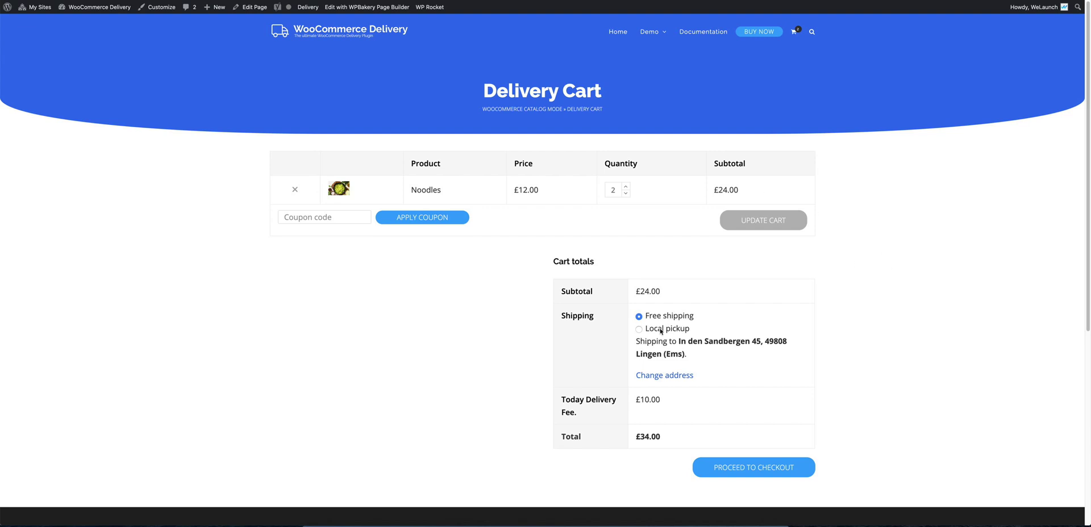
pyautogui.click(775, 474)
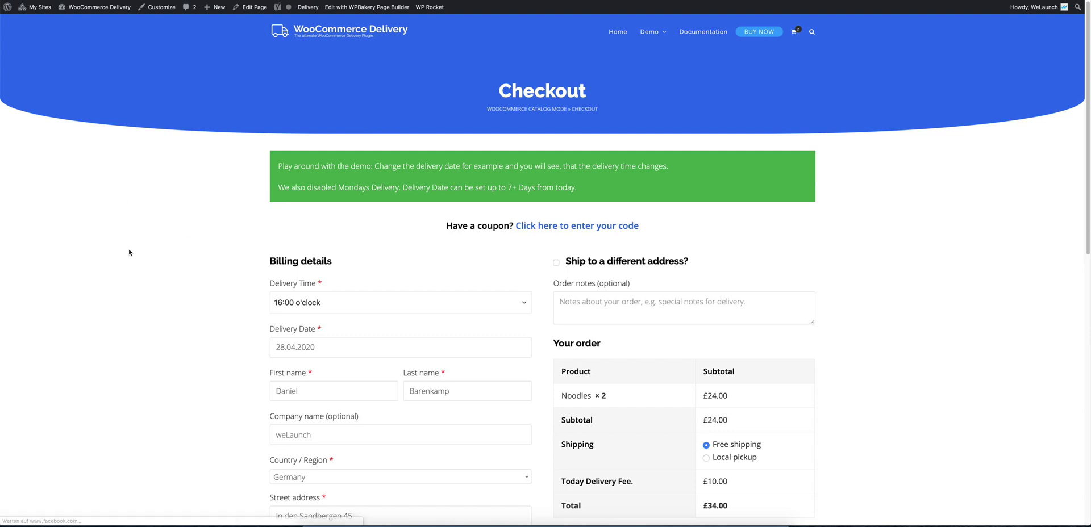
pyautogui.scroll(-3, 129, 252)
pyautogui.moveTo(287, 211); pyautogui.dragTo(331, 214)
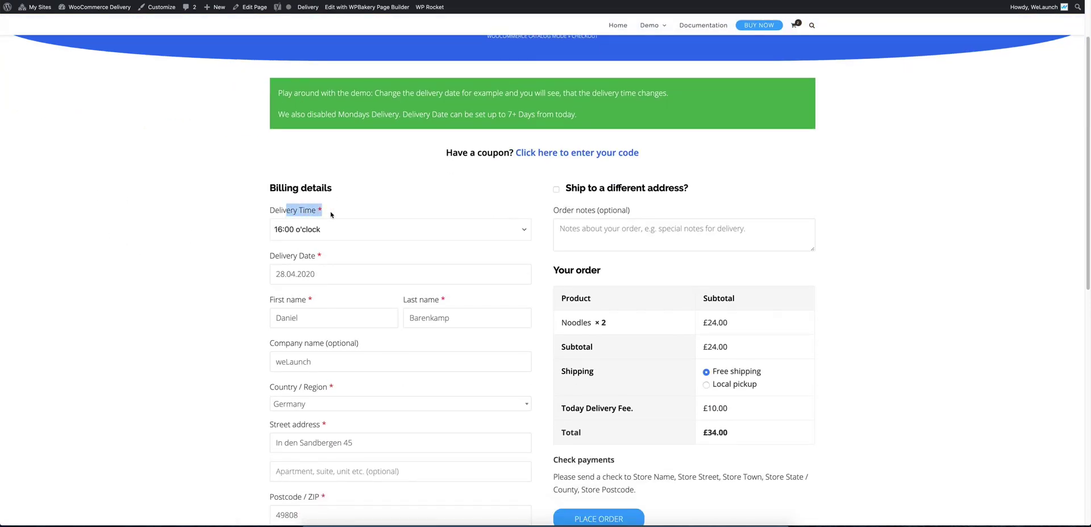
pyautogui.click(281, 249)
pyautogui.moveTo(312, 258); pyautogui.dragTo(255, 258)
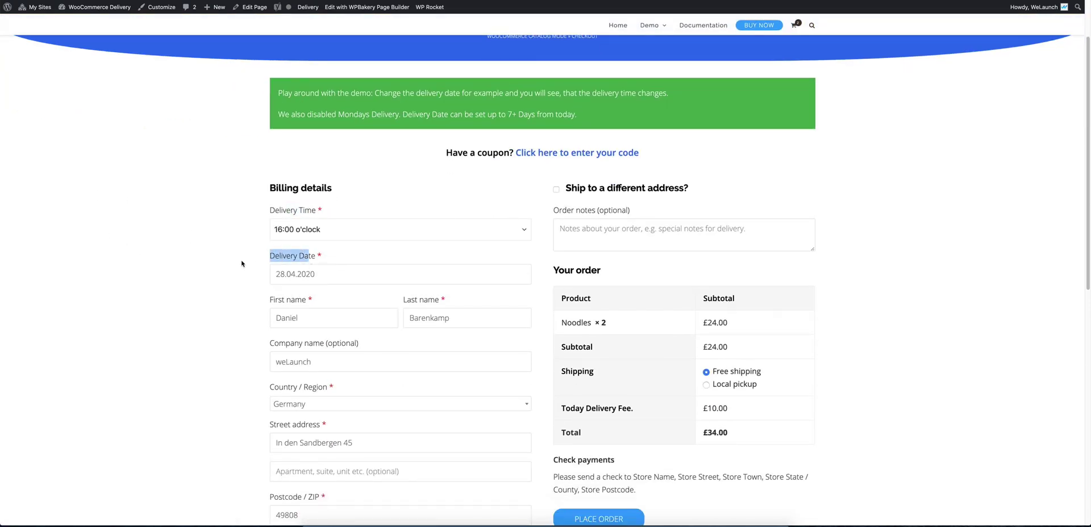
pyautogui.click(235, 260)
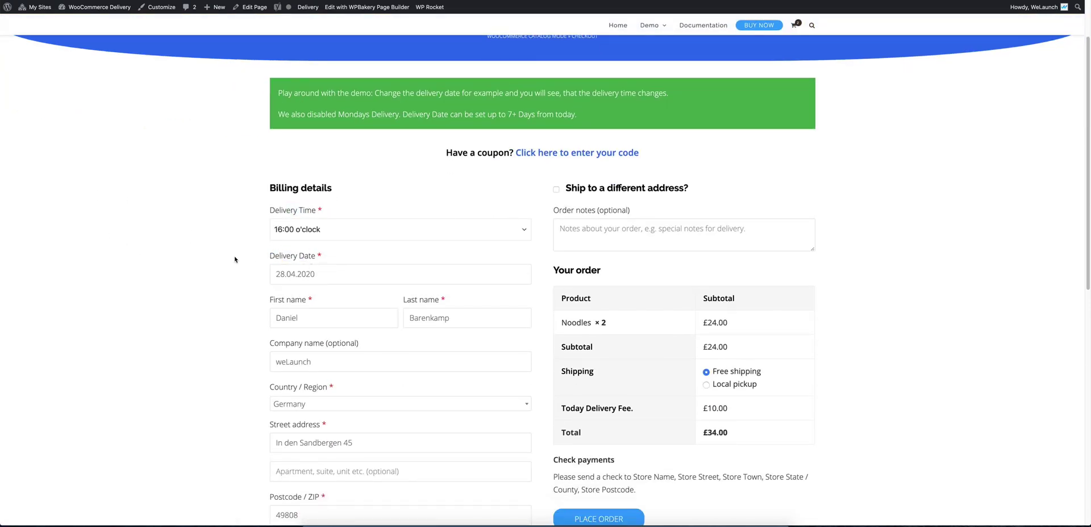
pyautogui.click(342, 229)
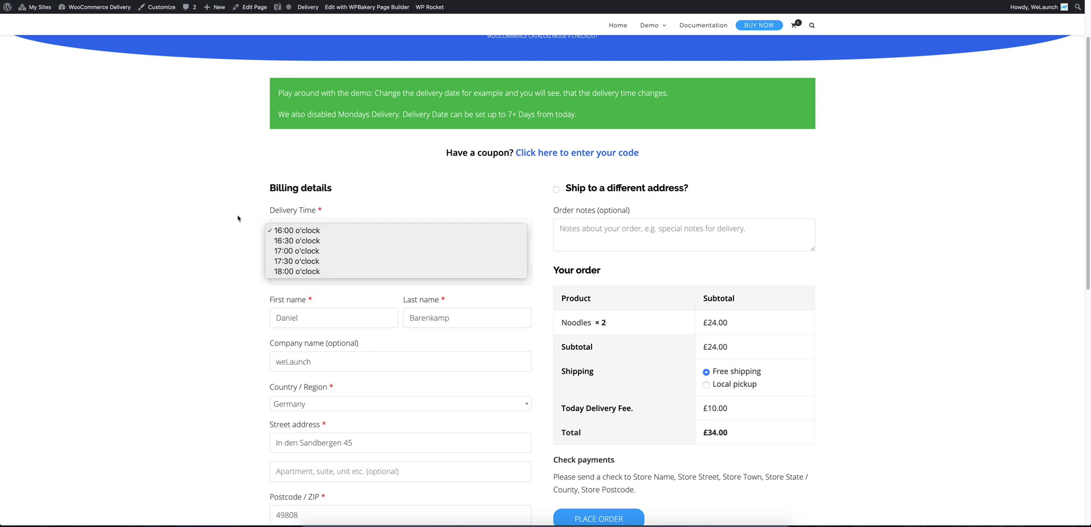
pyautogui.click(212, 214)
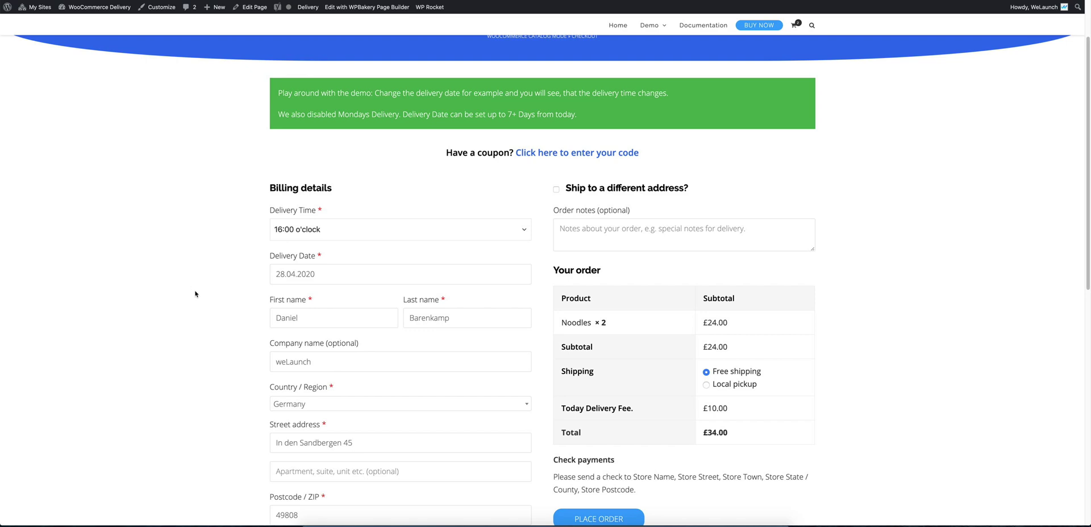
# Step: Pick 29.04.2020 as the delivery date, making the fee a £5.00 next-day charge
pyautogui.click(329, 274)
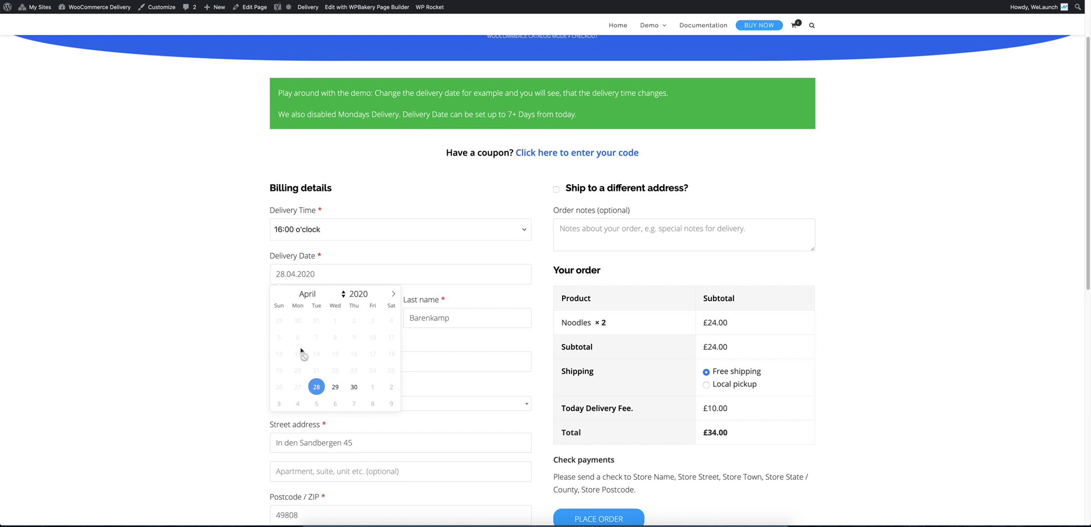
pyautogui.click(335, 388)
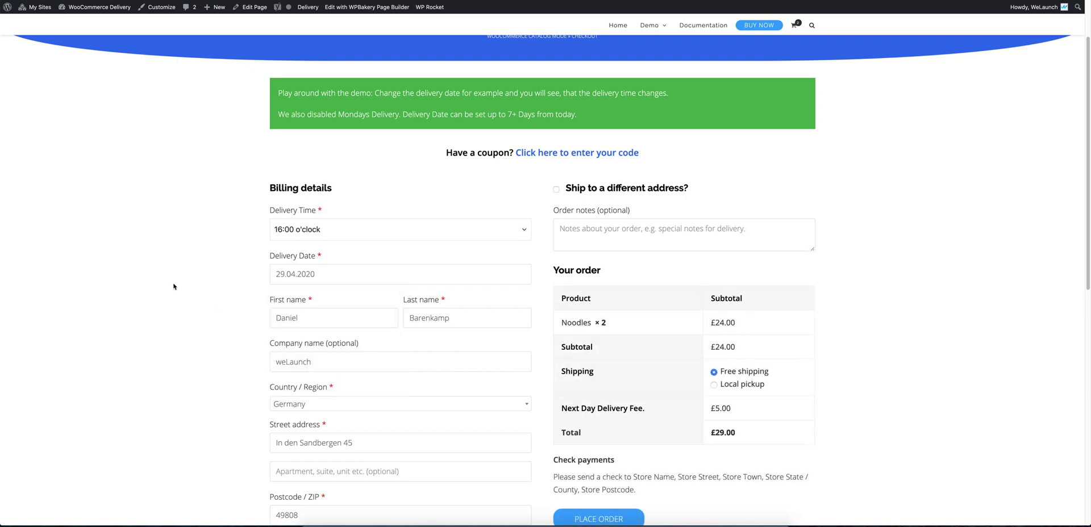
pyautogui.scroll(-2, 173, 286)
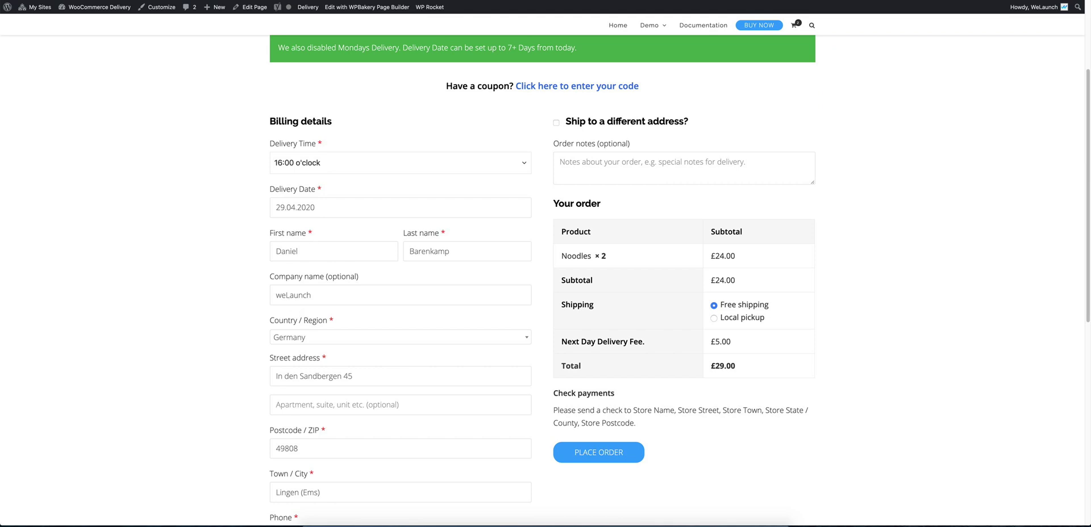
# Step: Replace the street address with the pasted Kurfürstendamm 46 address and pick its suggestion
pyautogui.scroll(-1, 356, 375)
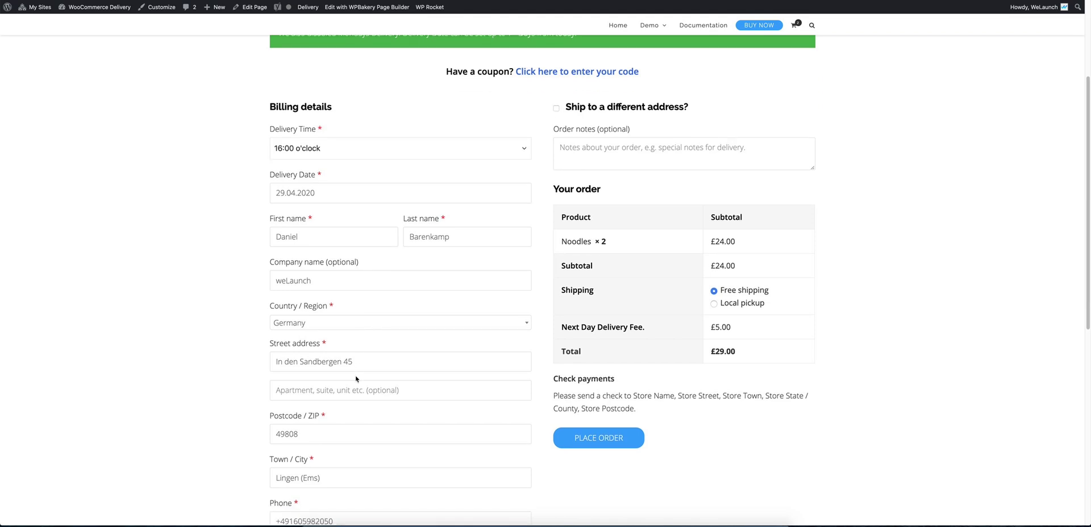
pyautogui.tripleClick(364, 361)
pyautogui.write('Adresse: Kurfürstendamm 46, 10707 Berlin')
pyautogui.moveTo(307, 362); pyautogui.dragTo(275, 361)
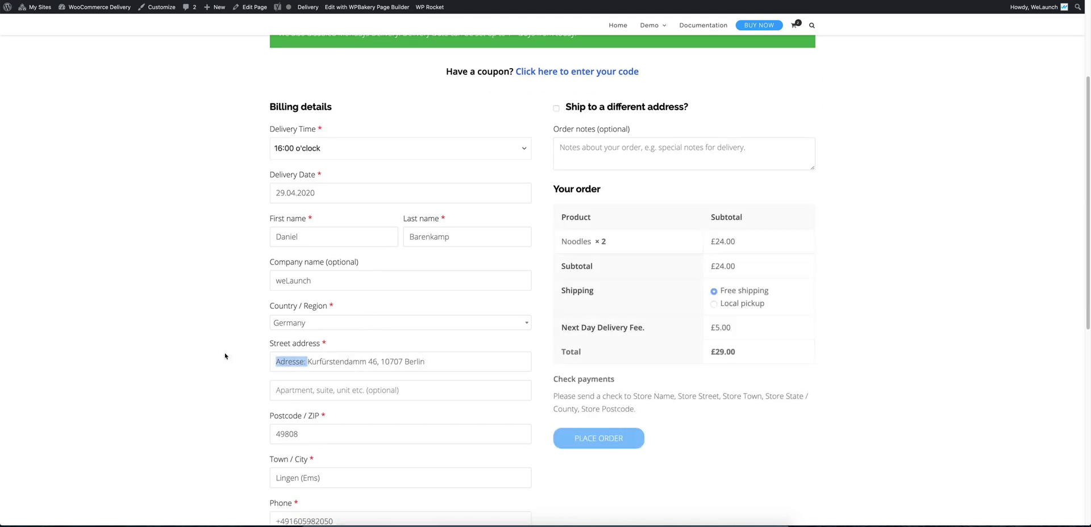
pyautogui.press('BackSpace')
pyautogui.doubleClick(382, 361)
pyautogui.press('BackSpace')
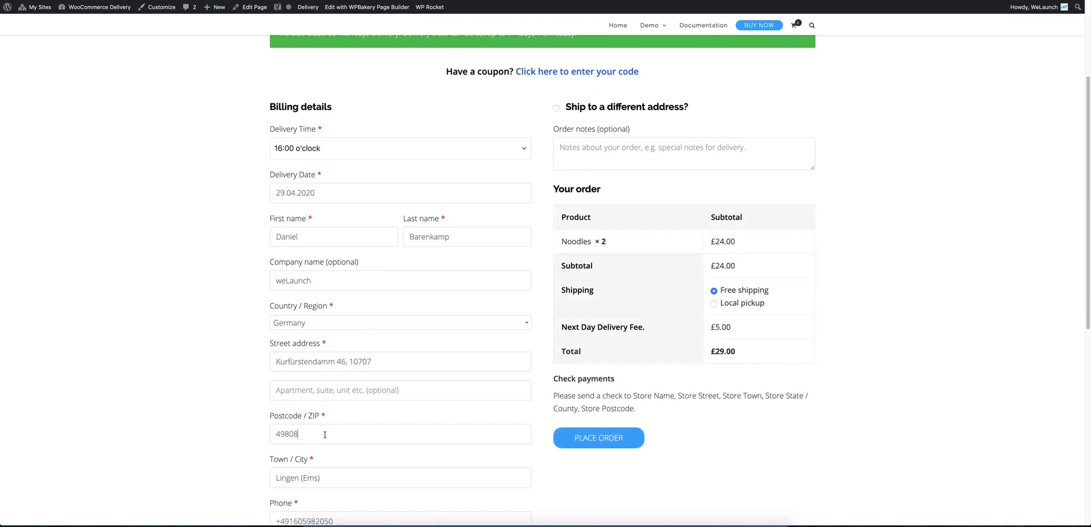
pyautogui.click(326, 422)
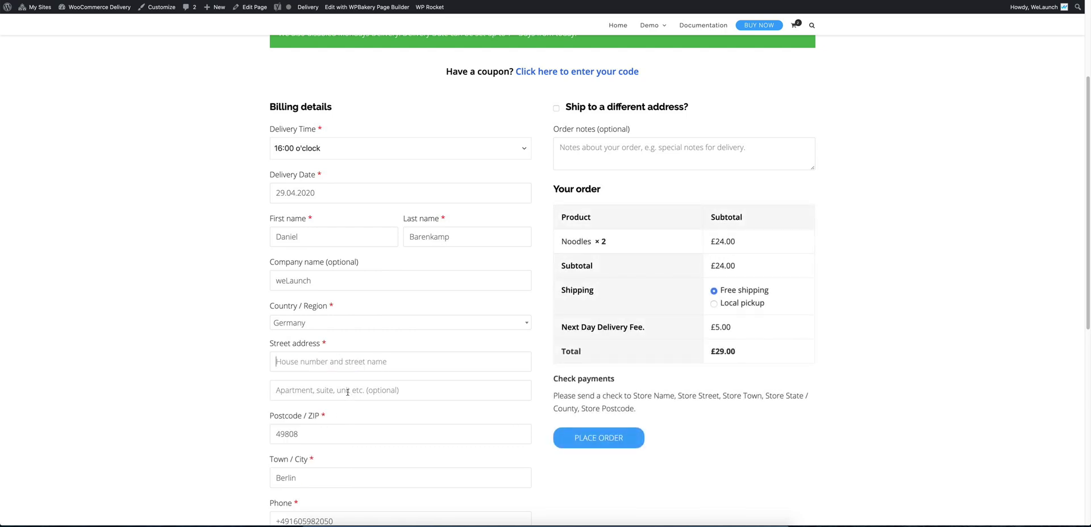
pyautogui.click(359, 367)
pyautogui.write('Kurfürstendamm 46')
# Step: Change the billing postcode from 49808 to 10707
pyautogui.click(319, 435)
pyautogui.write('10707')
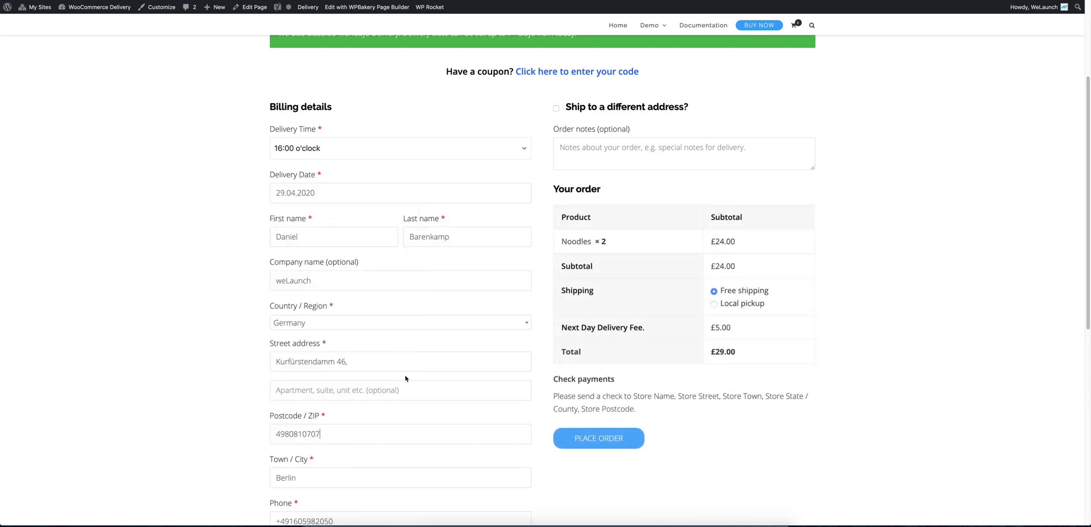
pyautogui.click(297, 434)
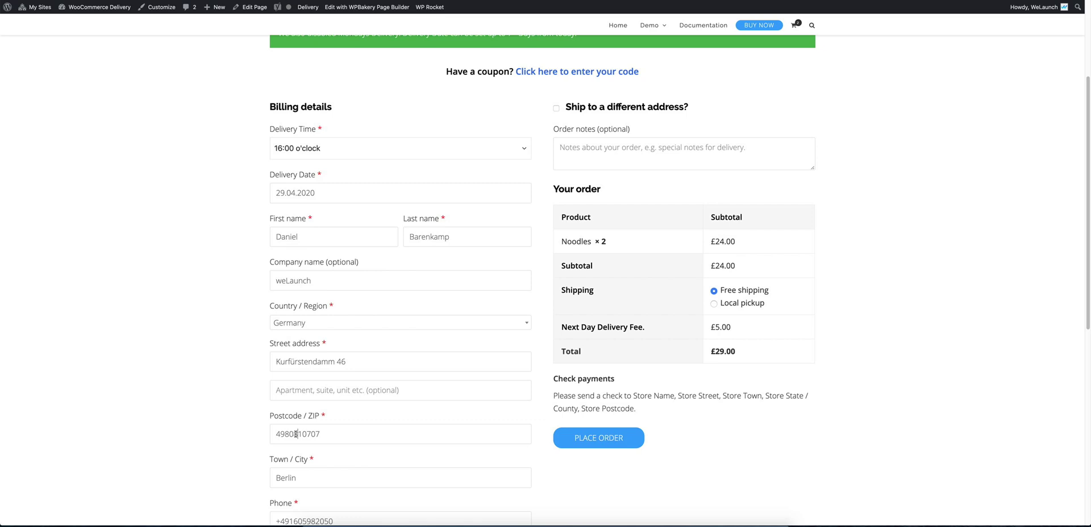
pyautogui.press('BackSpace')
pyautogui.press('BackSpace')
pyautogui.press('BackSpace')
# Step: Toggle Local pickup and back to Free shipping, highlighting the £5.00 Next Day Delivery Fee
pyautogui.click(715, 305)
pyautogui.click(682, 292)
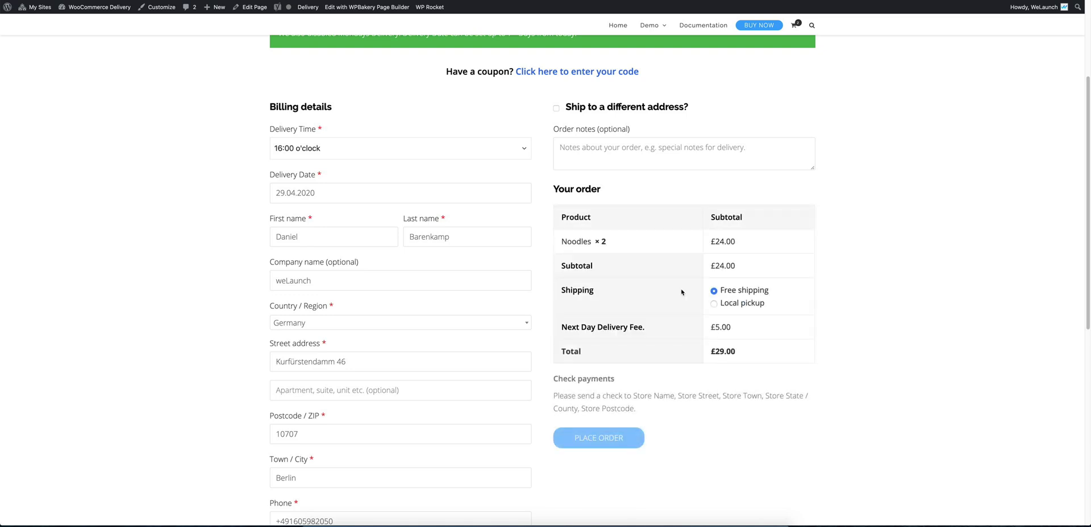
pyautogui.moveTo(564, 328); pyautogui.dragTo(603, 328)
pyautogui.click(604, 336)
pyautogui.click(604, 328)
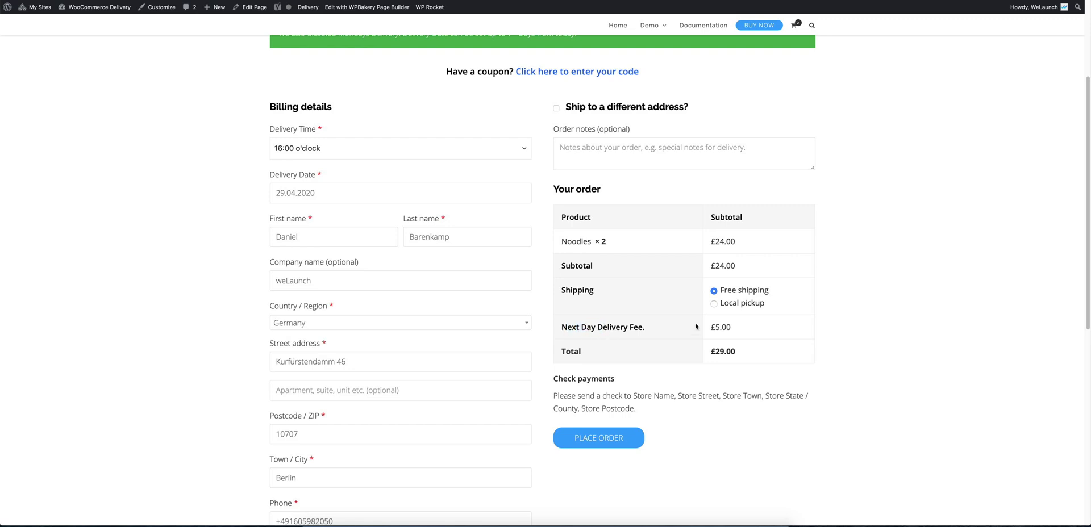
pyautogui.moveTo(715, 327); pyautogui.dragTo(731, 327)
pyautogui.click(852, 318)
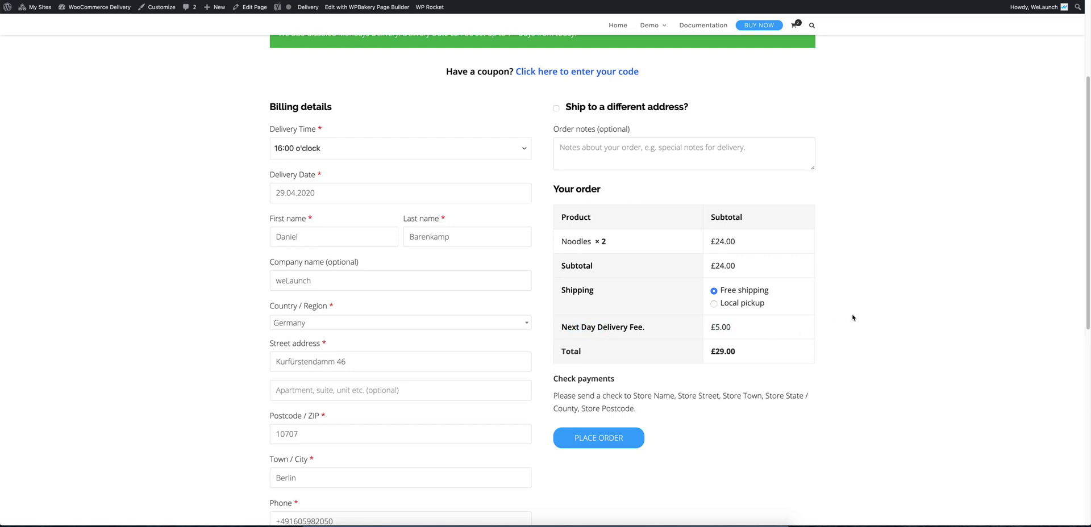
# Step: Place the order and highlight the 'Sorry we only ship within 30 km' error
pyautogui.click(598, 438)
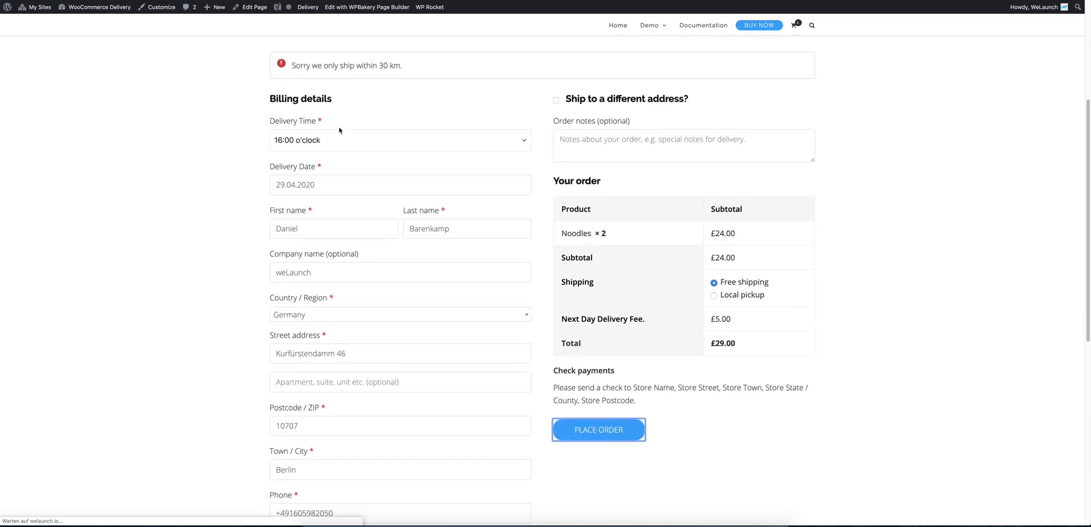
pyautogui.moveTo(290, 67); pyautogui.dragTo(398, 67)
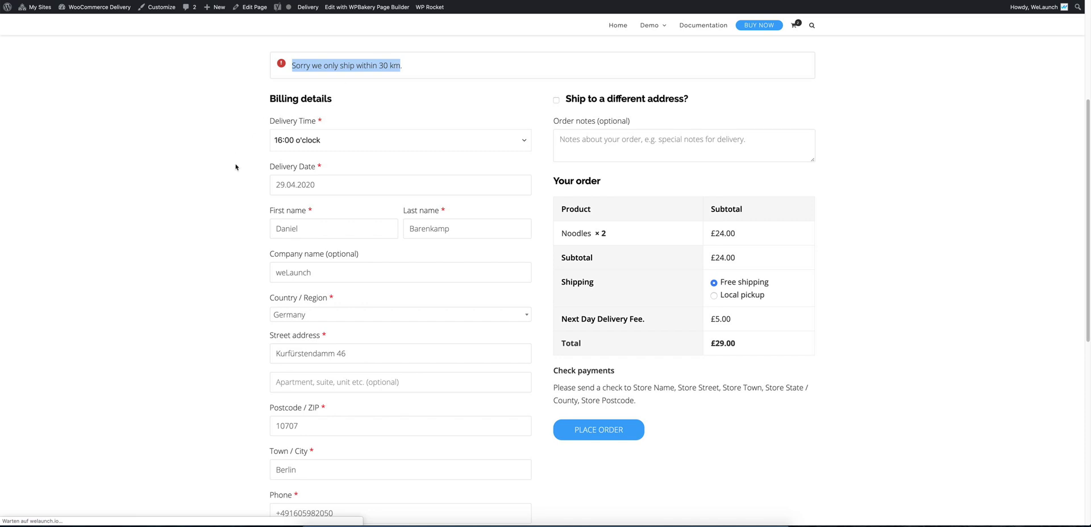
pyautogui.click(213, 184)
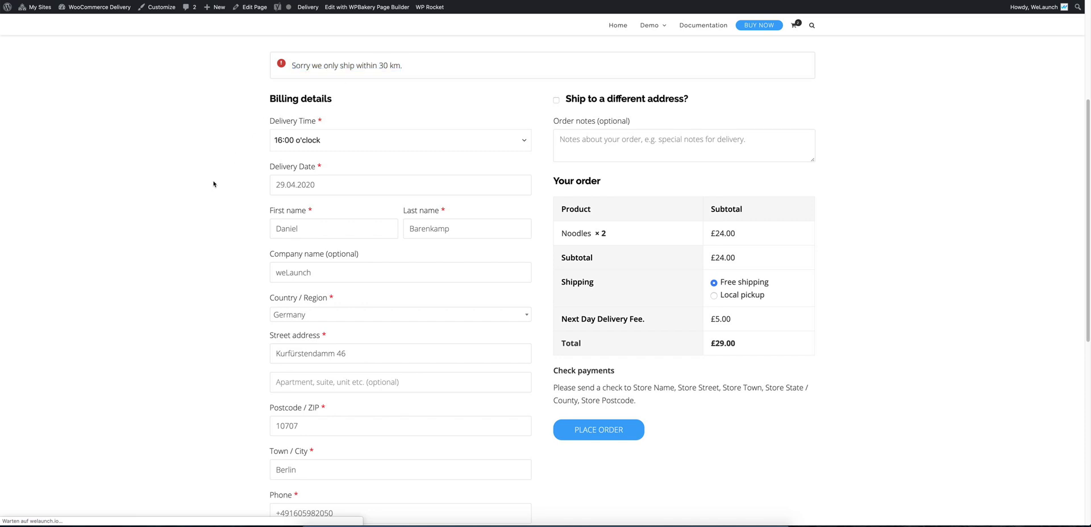
pyautogui.moveTo(407, 68); pyautogui.dragTo(381, 67)
pyautogui.doubleClick(383, 66)
pyautogui.click(120, 228)
# Step: Place the order again to reach the Order Received page for order 794
pyautogui.click(614, 433)
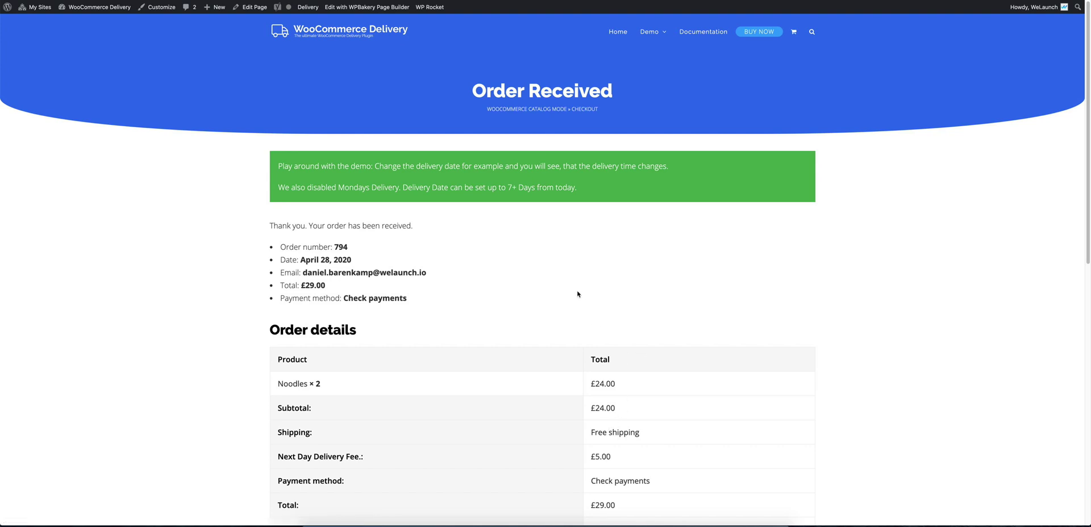
pyautogui.scroll(-1, 578, 294)
pyautogui.scroll(-1, 577, 294)
pyautogui.scroll(-2, 577, 295)
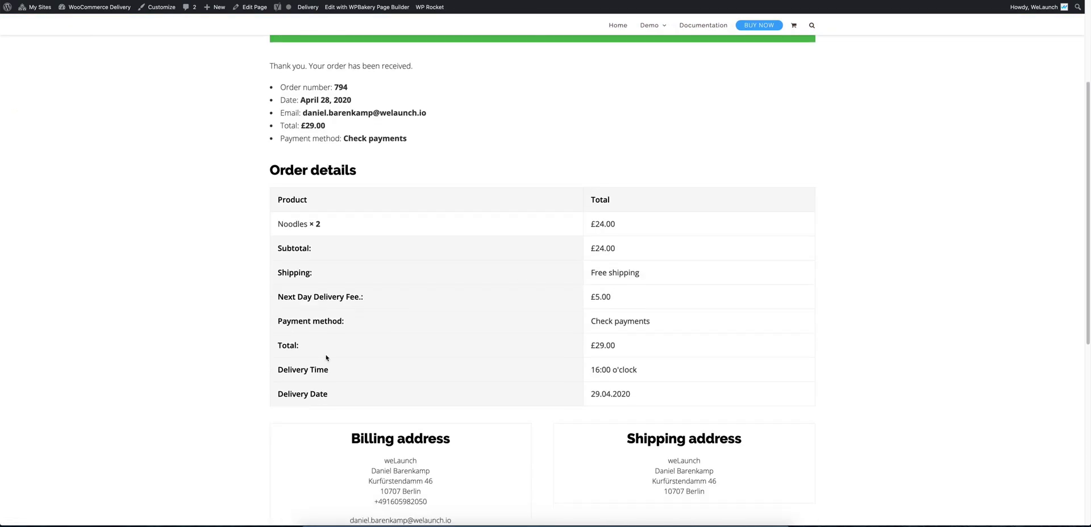
# Step: Highlight the Delivery Time 16:00 and Delivery Date 29.04.2020 rows on the confirmation
pyautogui.moveTo(284, 369); pyautogui.dragTo(653, 378)
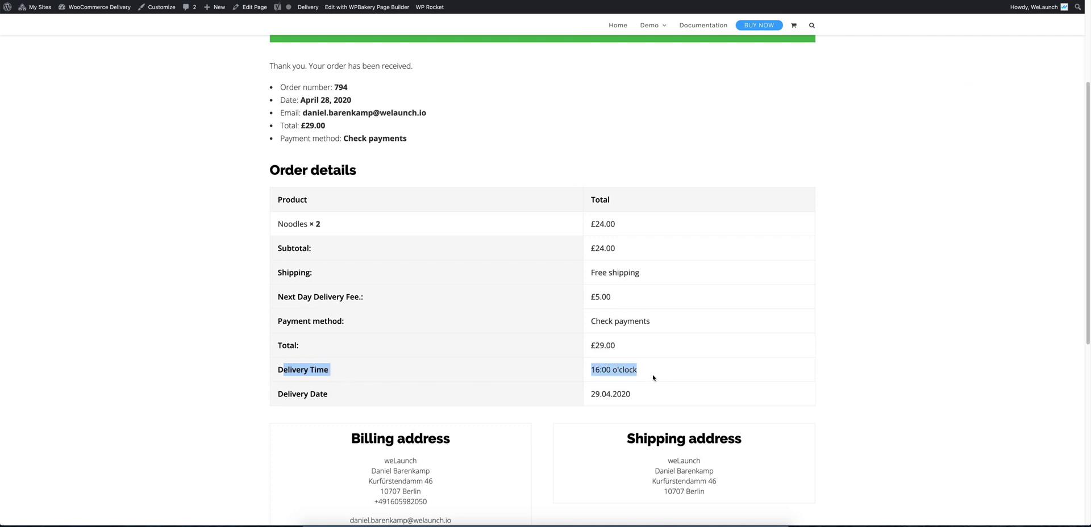
pyautogui.click(599, 370)
pyautogui.moveTo(291, 409); pyautogui.dragTo(646, 395)
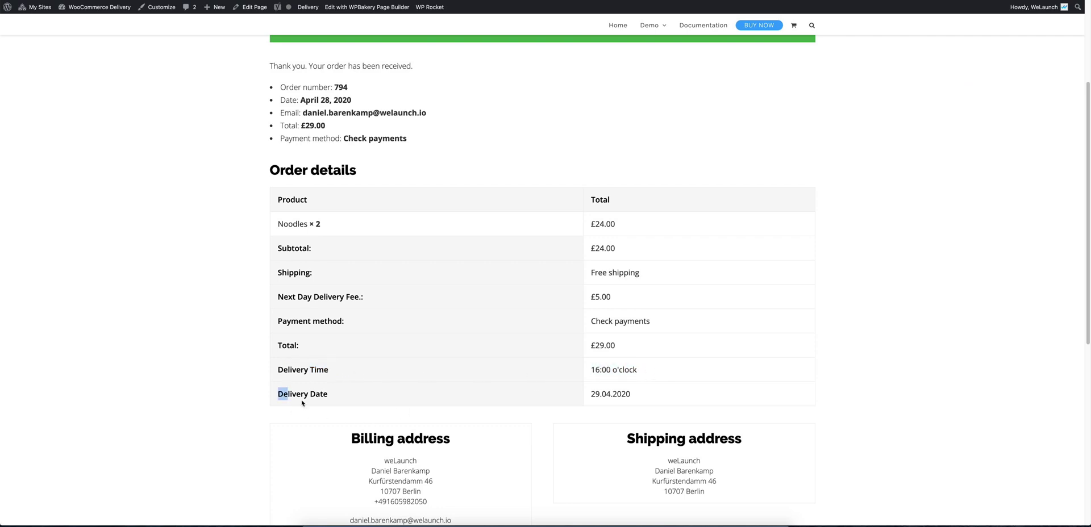
pyautogui.click(646, 394)
pyautogui.scroll(2, 646, 352)
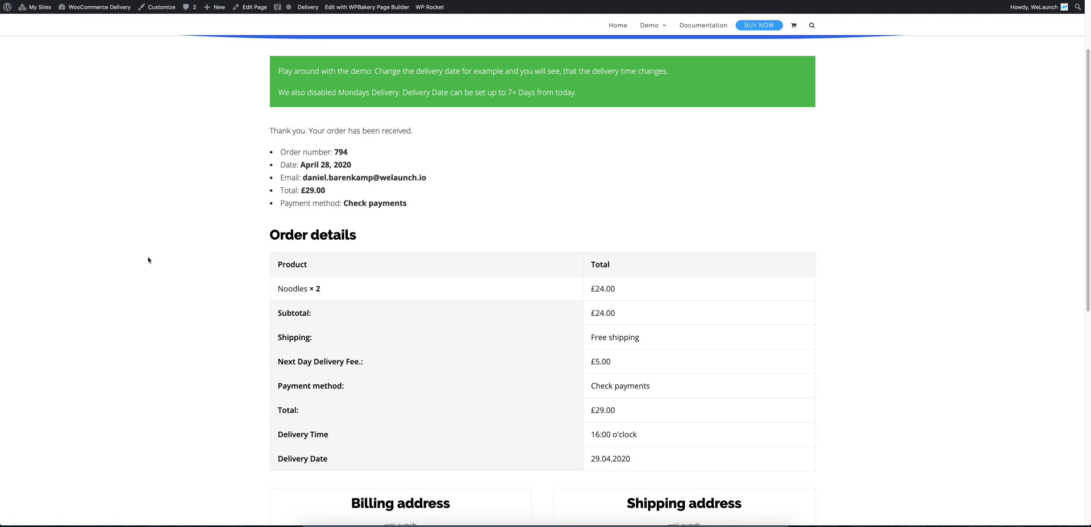
pyautogui.scroll(3, 148, 260)
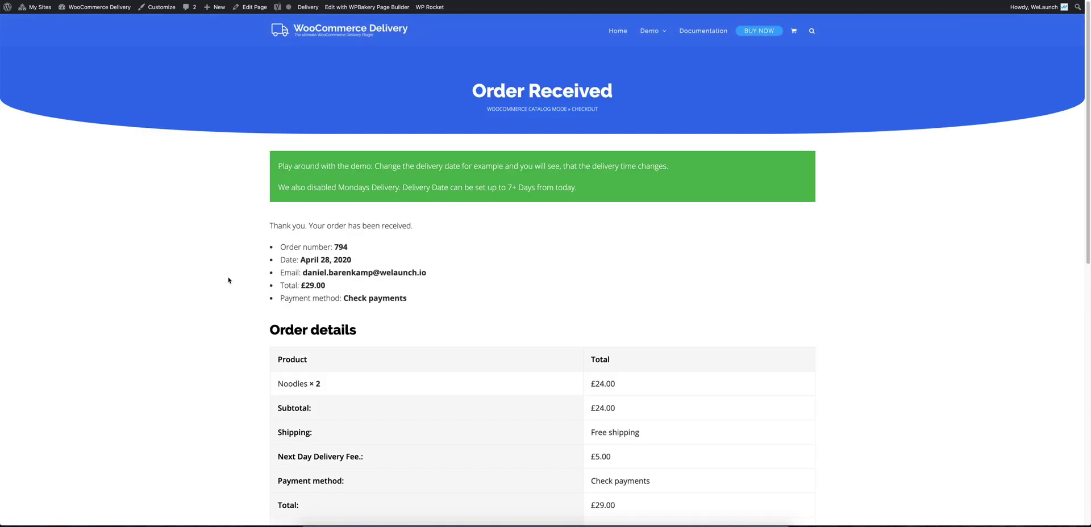
# Step: Return to the WooCommerce Delivery home page via the header logo
pyautogui.click(315, 37)
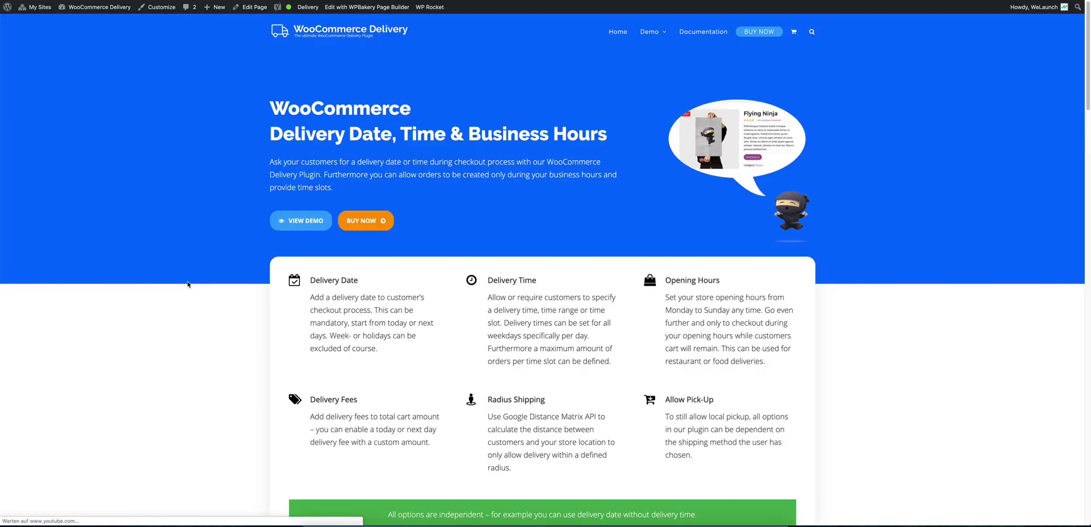